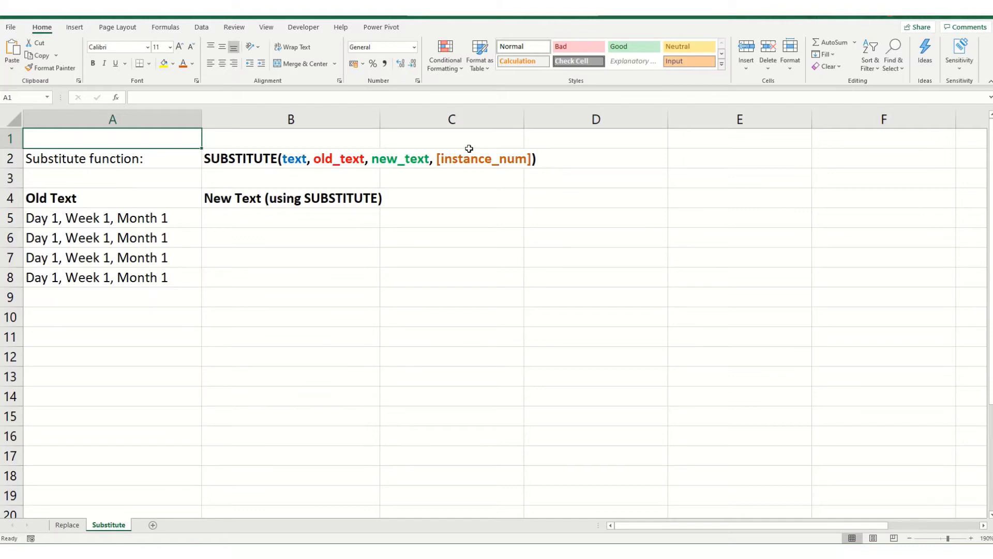
- Enter =SUBSTITUTE(A5,"1","2",1) in B5 to replace only the first 1 with 2
click(248, 218)
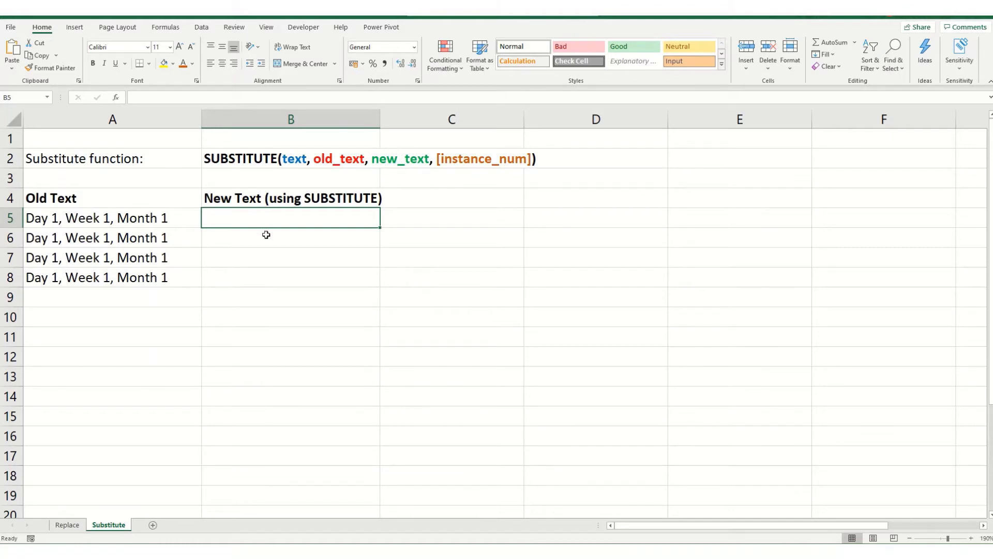
text(=)
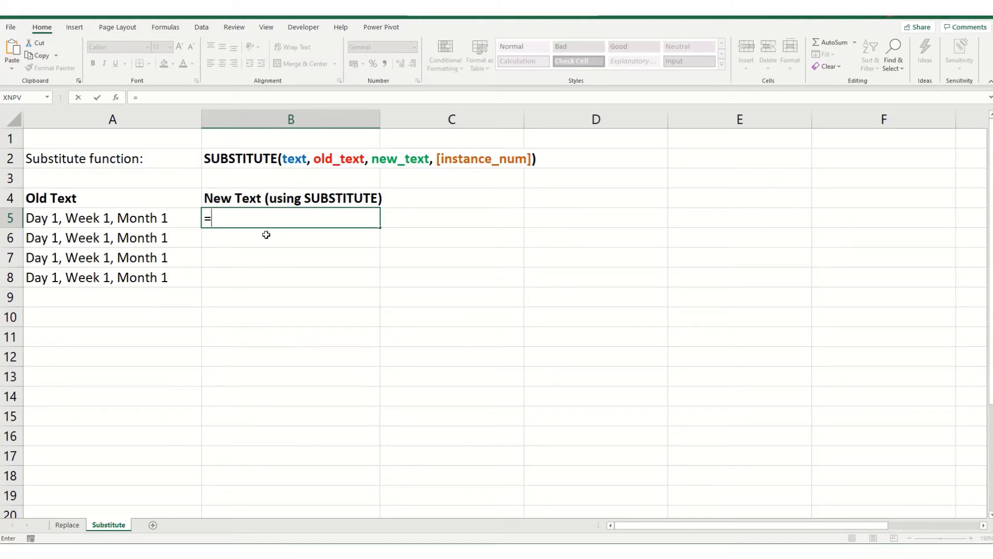
text(sus)
key(BackSpace)
text(b)
key(Tab)
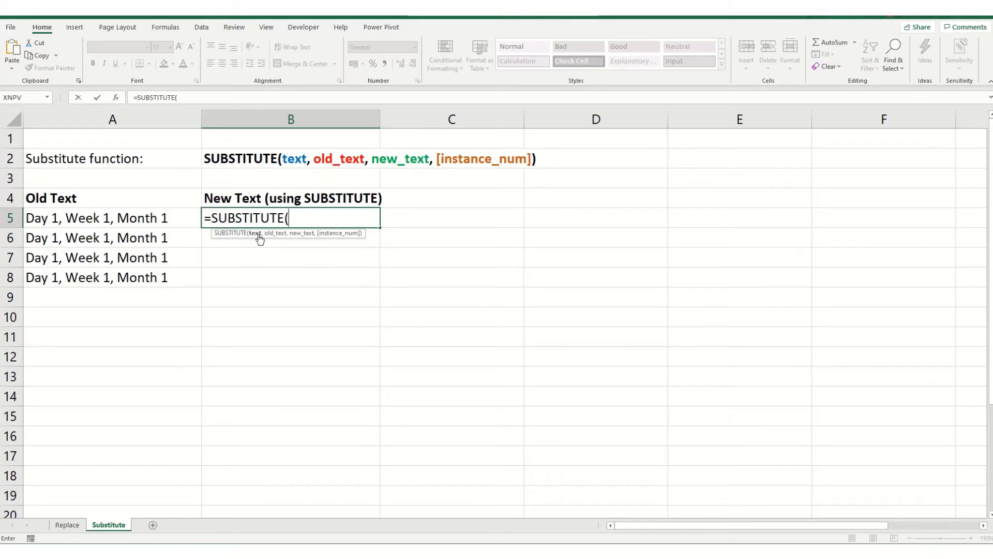
click(129, 215)
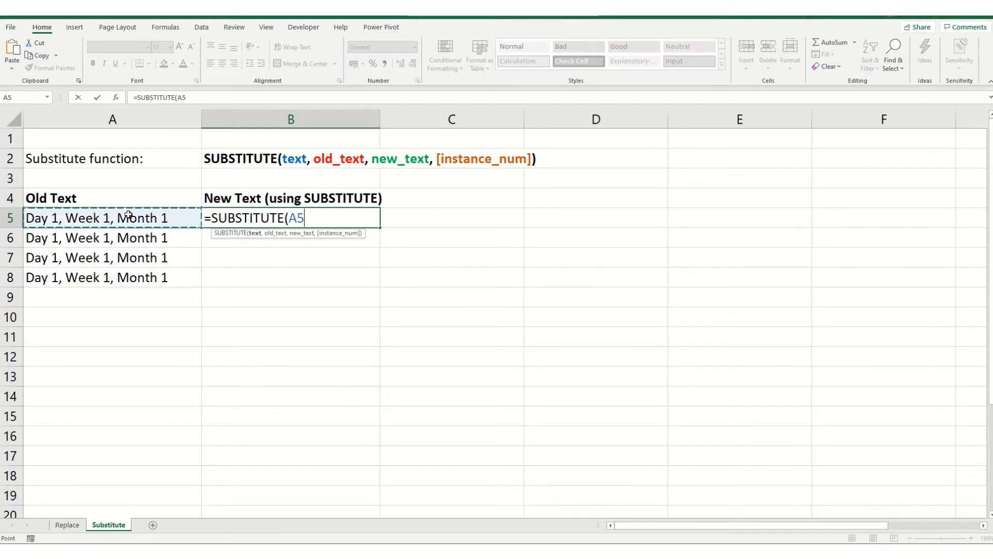
text(,)
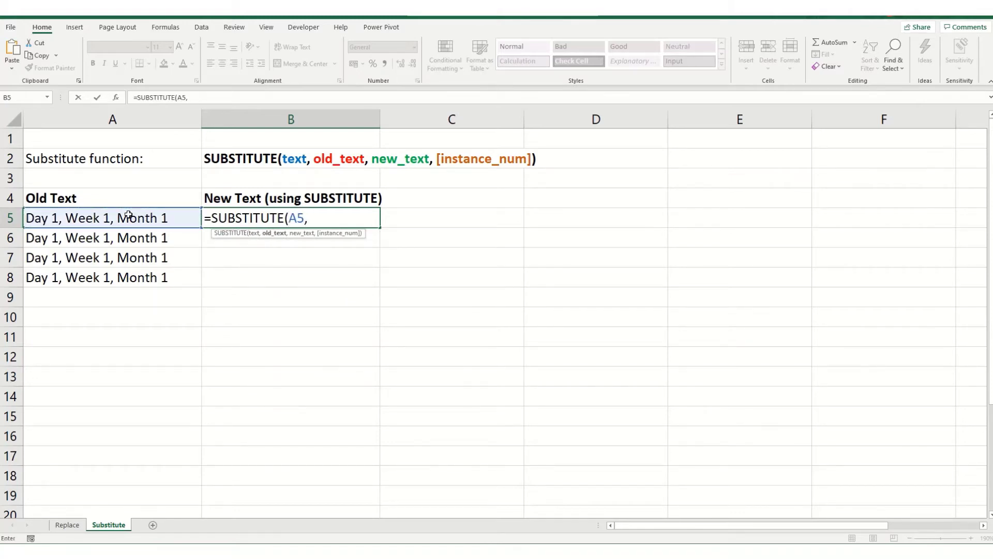
text("1")
text(, )
text(2",)
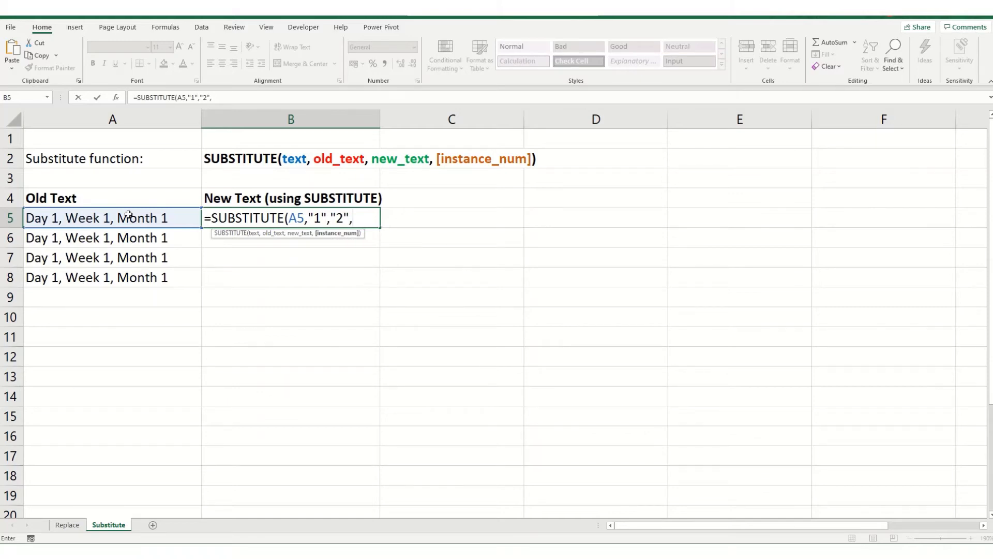
text(1))
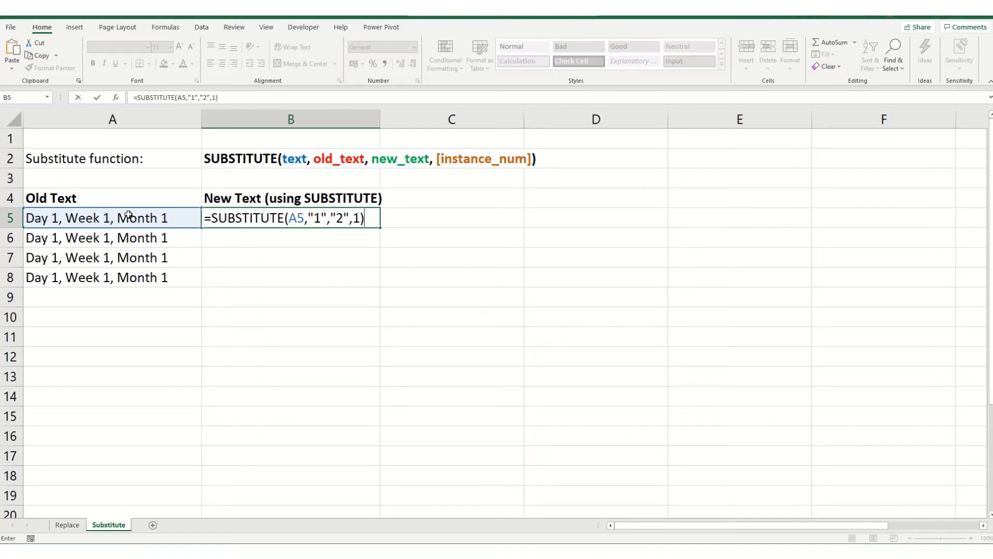
key(Return)
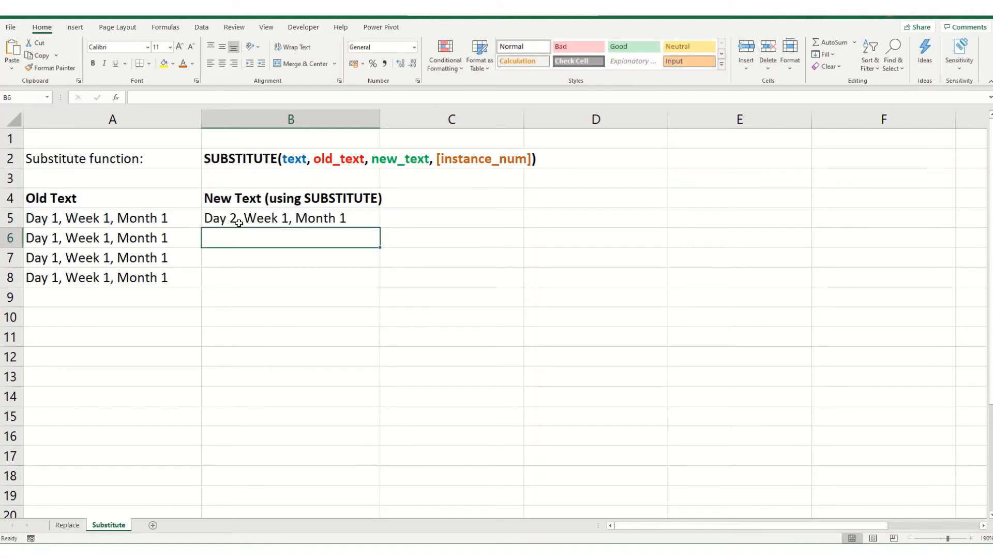
- Copy B5's formula into B6 with instance number 2, giving 'Day 1, Week 2, Month 1'
click(331, 217)
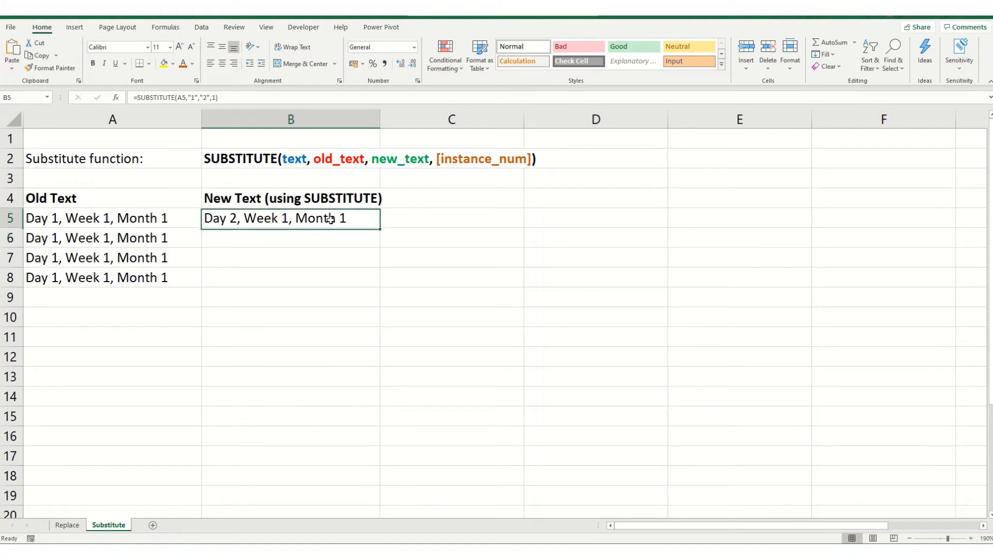
drag(231, 97, 41, 98)
key(ctrl+c)
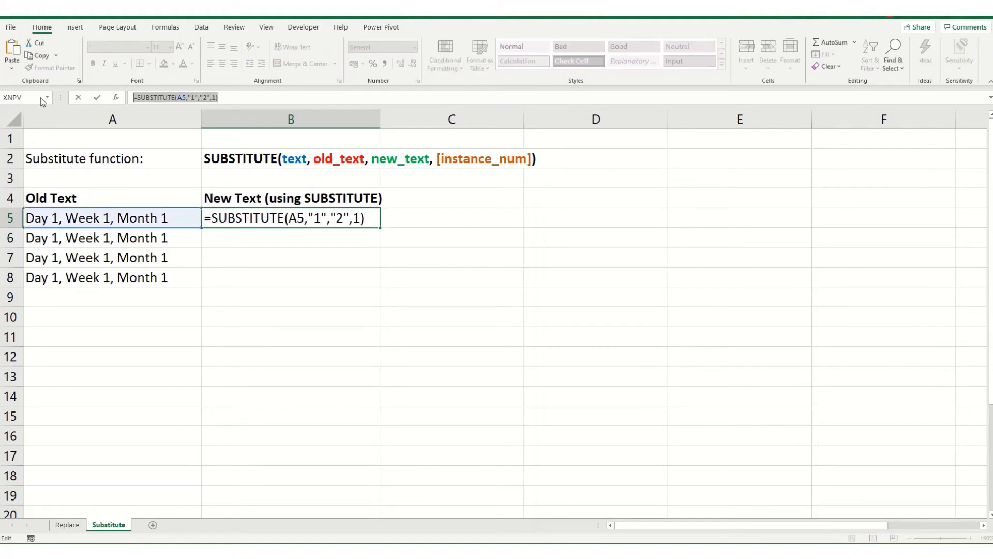
key(Return)
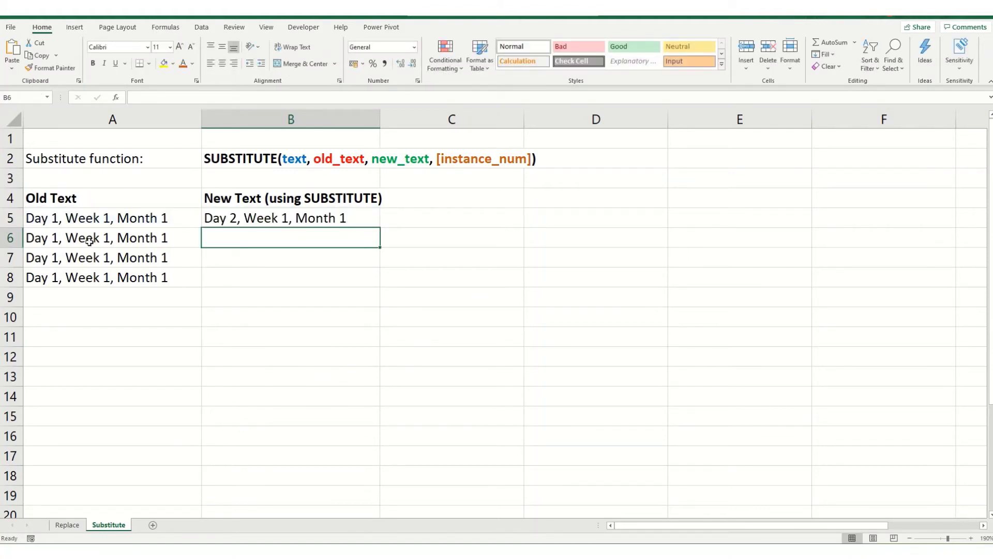
key(ctrl+v)
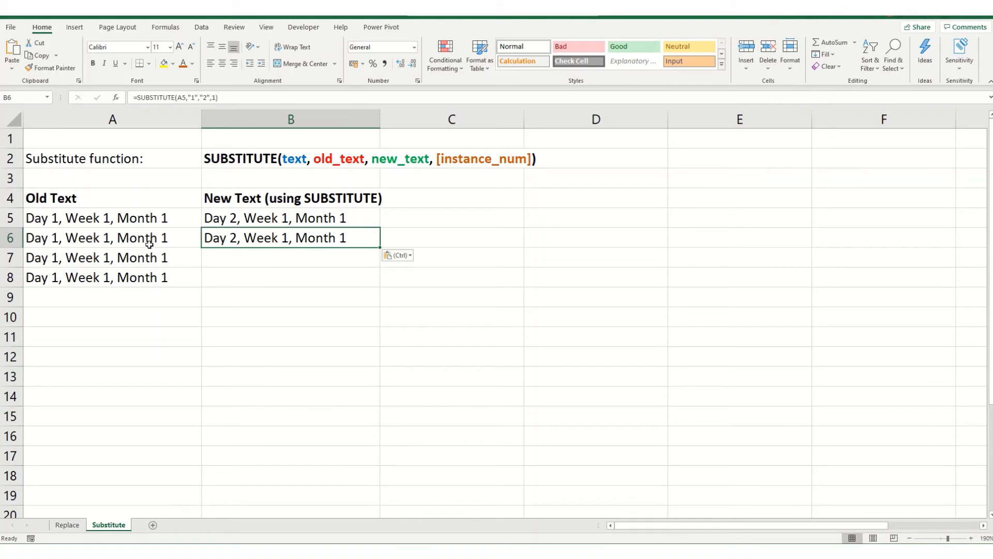
click(219, 99)
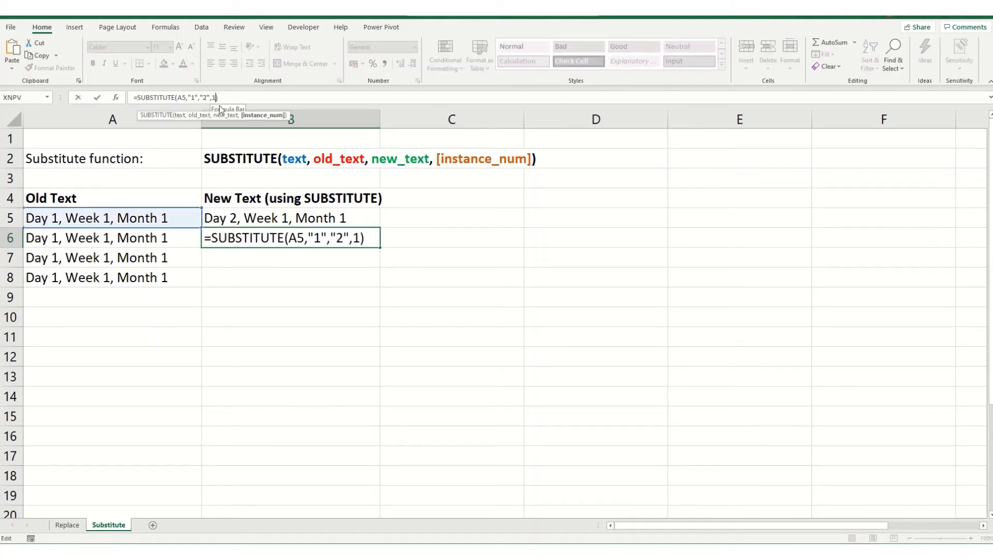
key(Left)
key(BackSpace)
text(2)
key(Return)
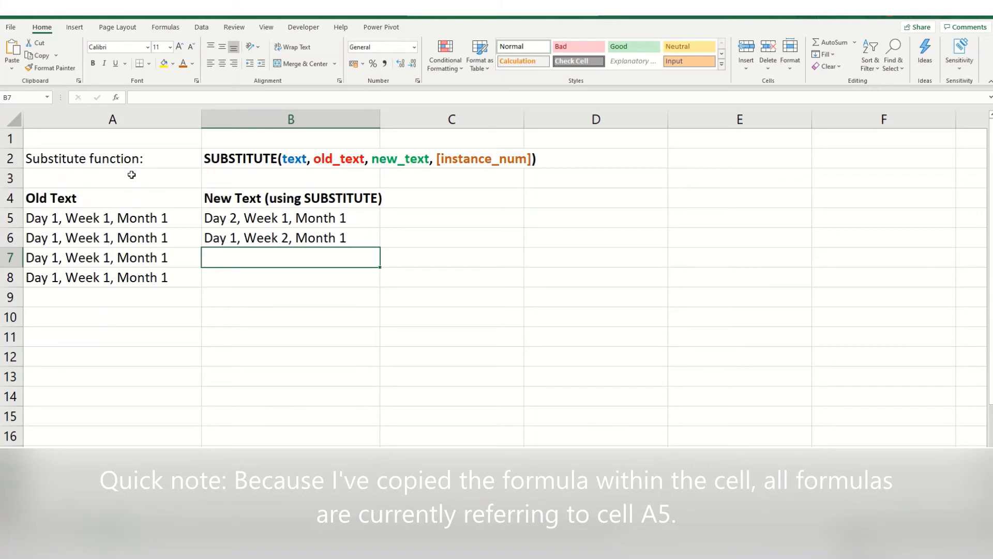
- Paste the formula into B7 with instance number 3, giving 'Day 1, Week 1, Month 2'
key(ctrl+v)
click(217, 99)
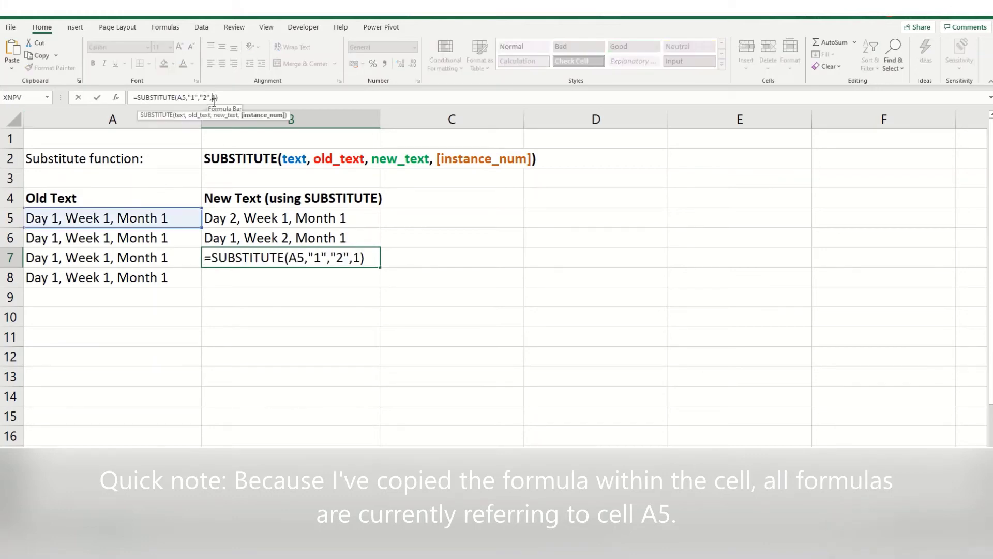
key(BackSpace)
text(3)
key(Return)
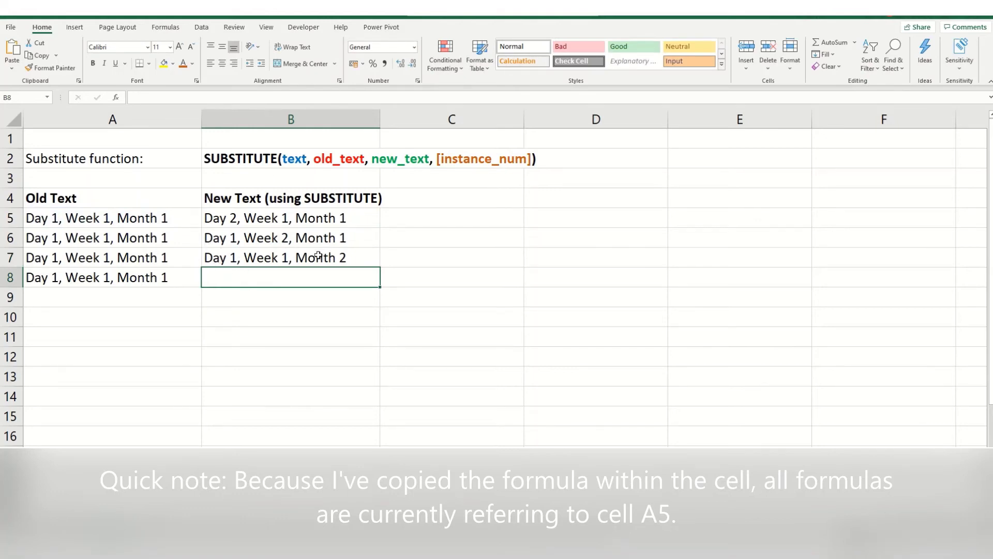
click(296, 258)
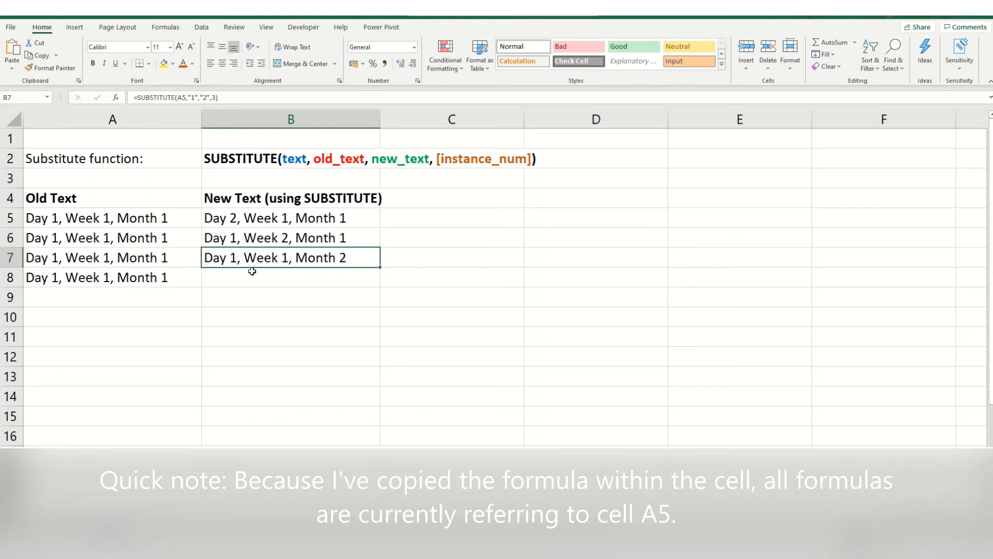
- Put =SUBSTITUTE(A5,"1","2") in B8, with no instance number, so every 1 becomes 2
click(265, 283)
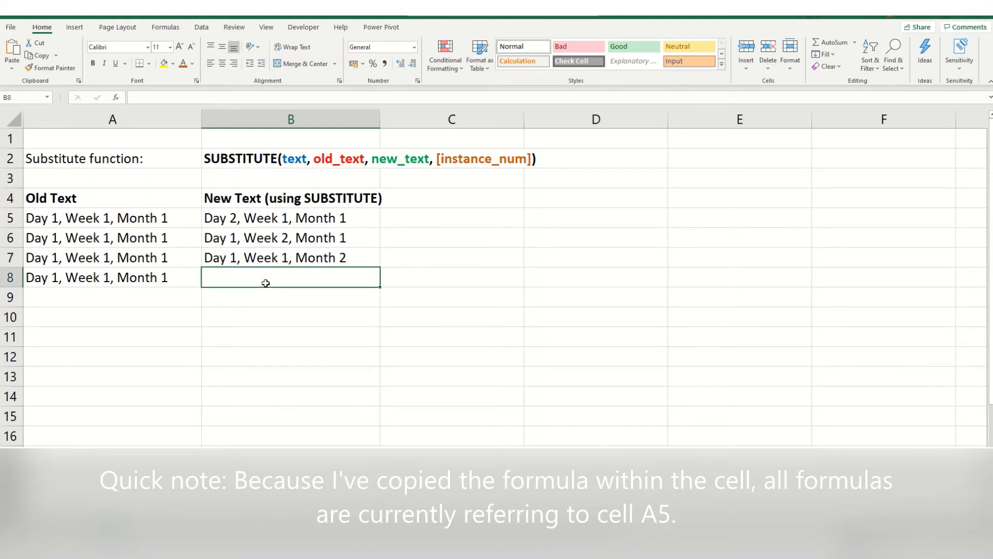
key(ctrl+v)
click(209, 96)
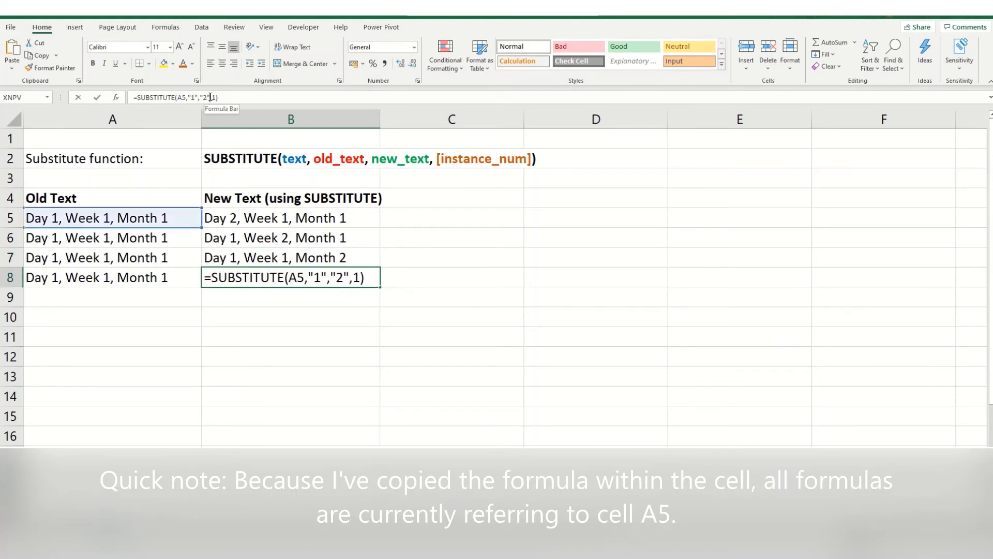
key(Delete)
key(Delete)
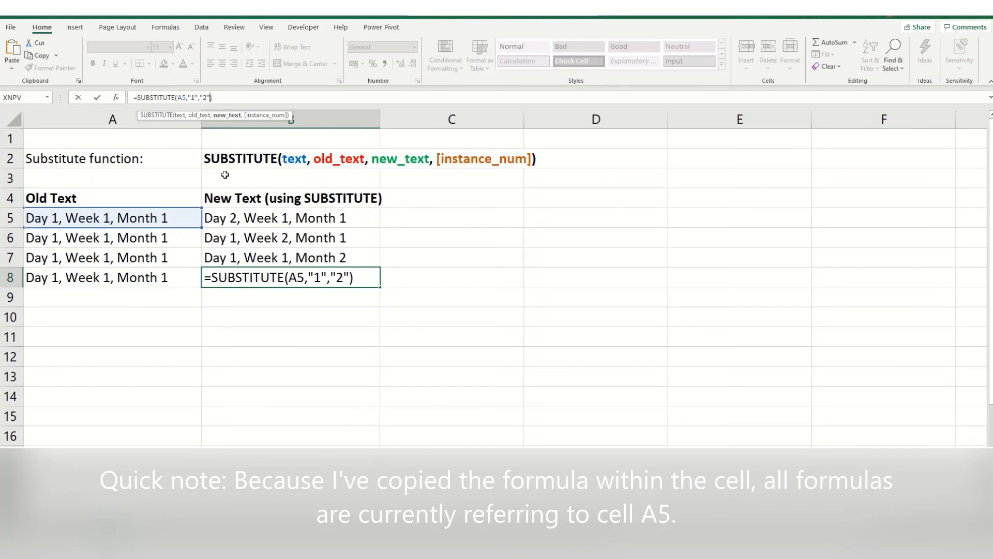
key(Return)
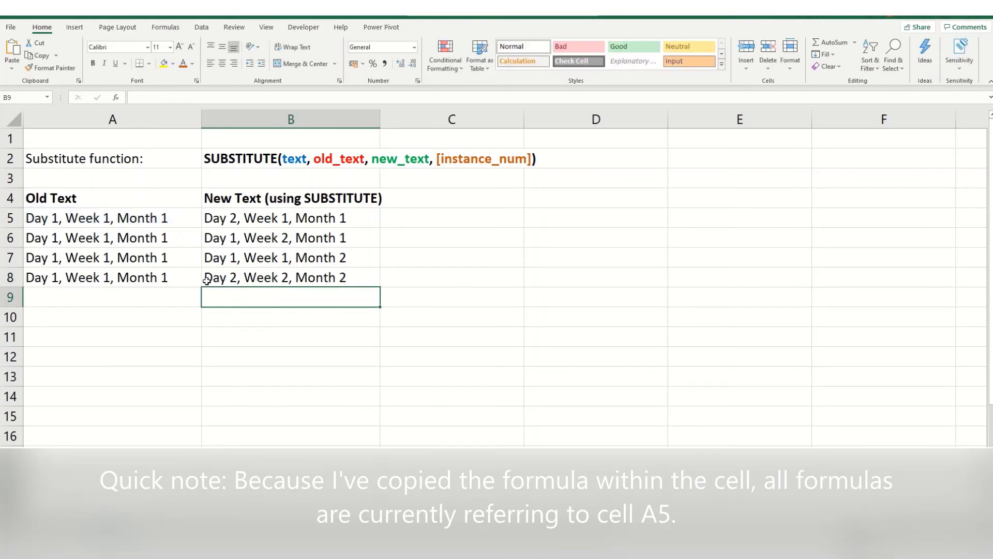